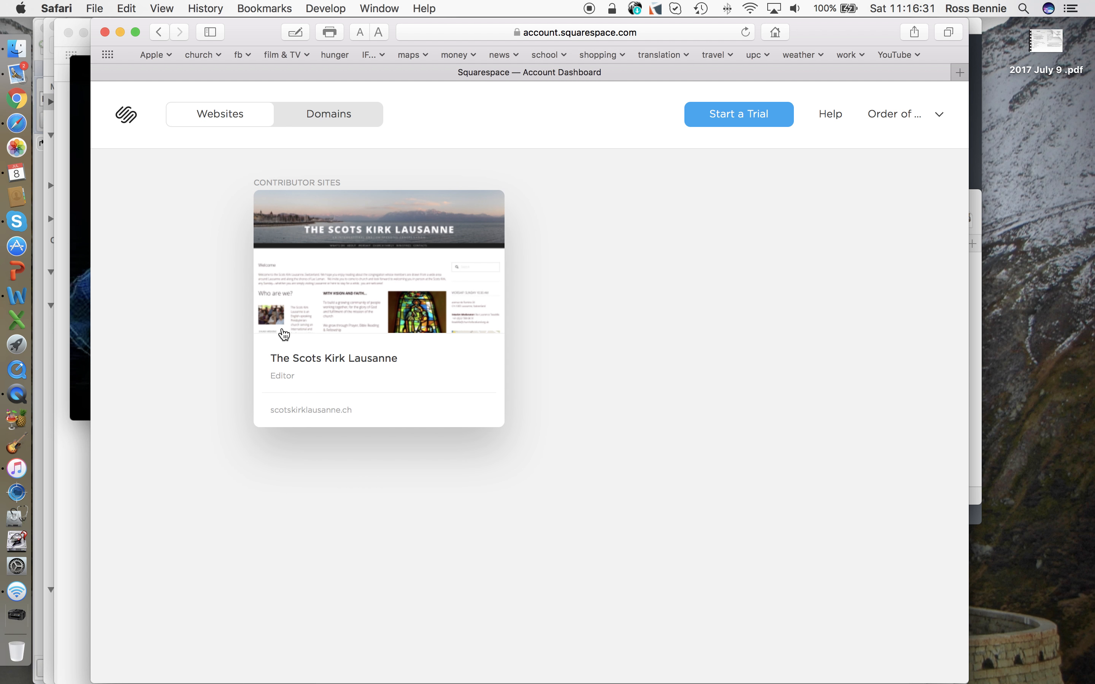
Step: Open The Scots Kirk Lausanne site for editing and go to its Orders of Service page under Worship
click(347, 304)
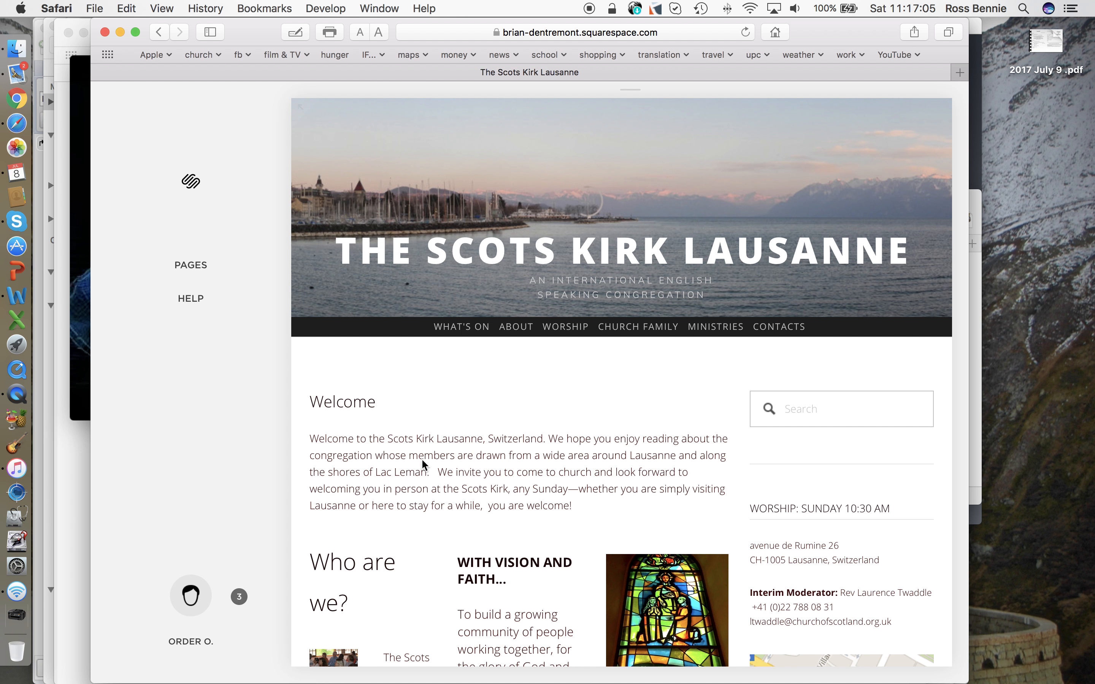
mouse_move(548, 393)
click(302, 111)
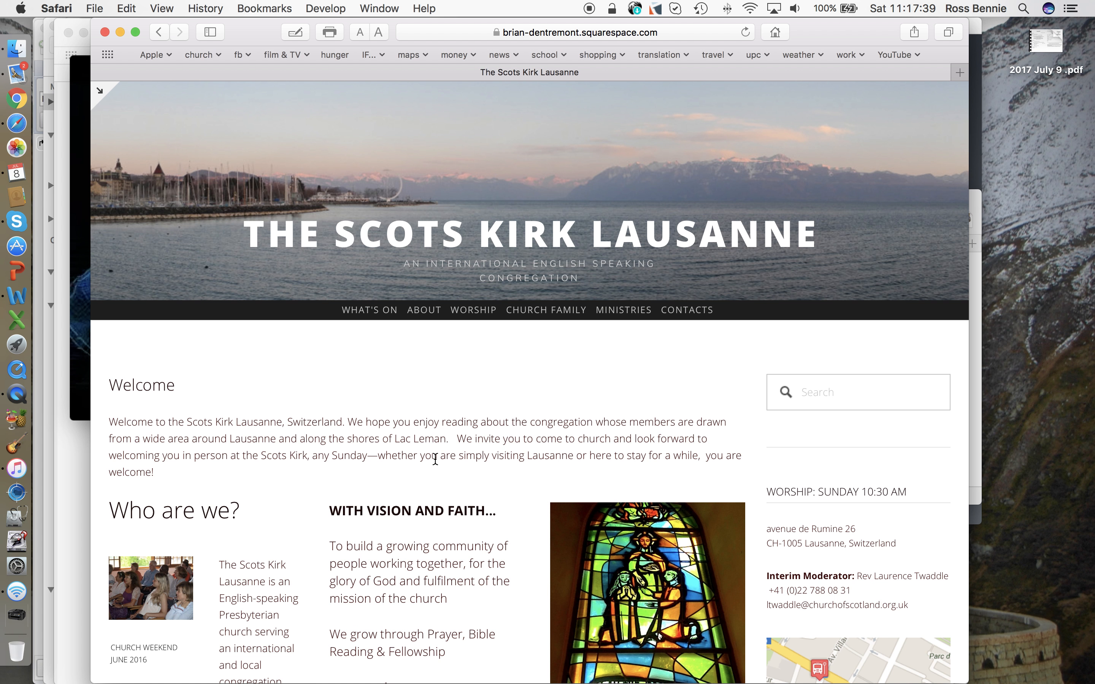
click(100, 95)
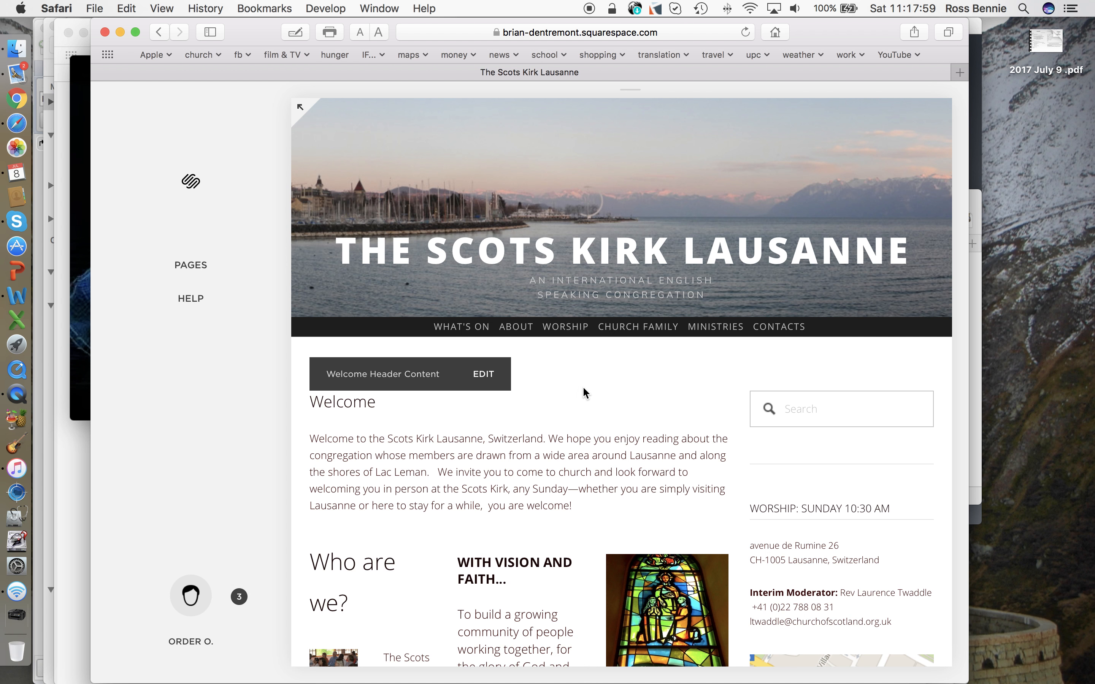
mouse_move(569, 329)
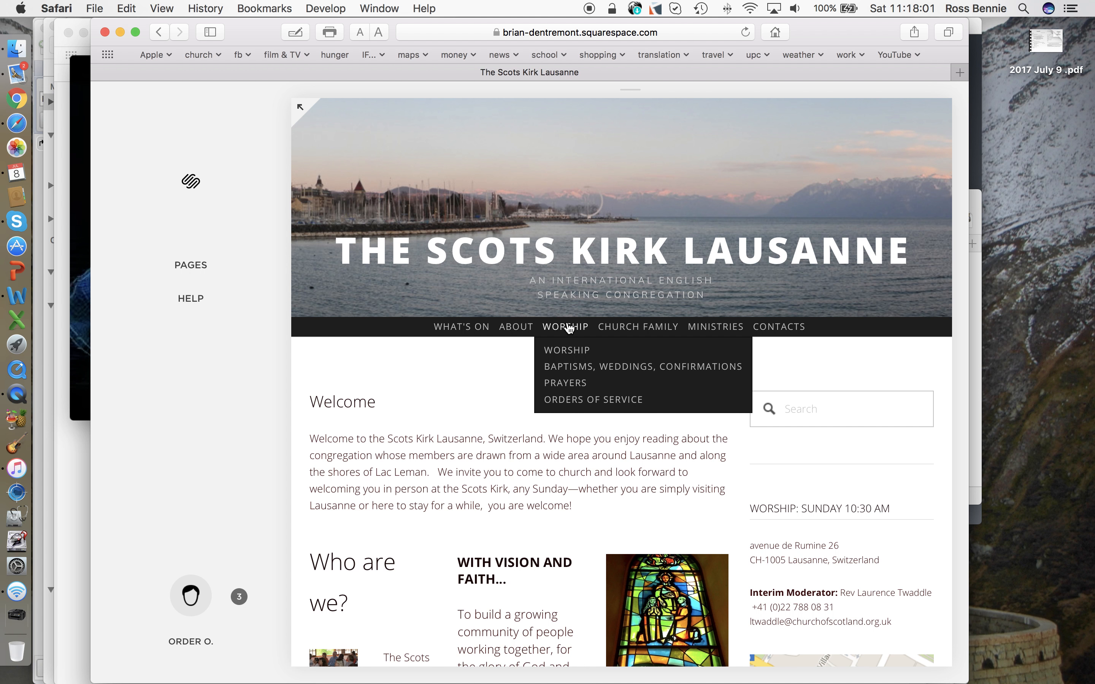
click(576, 399)
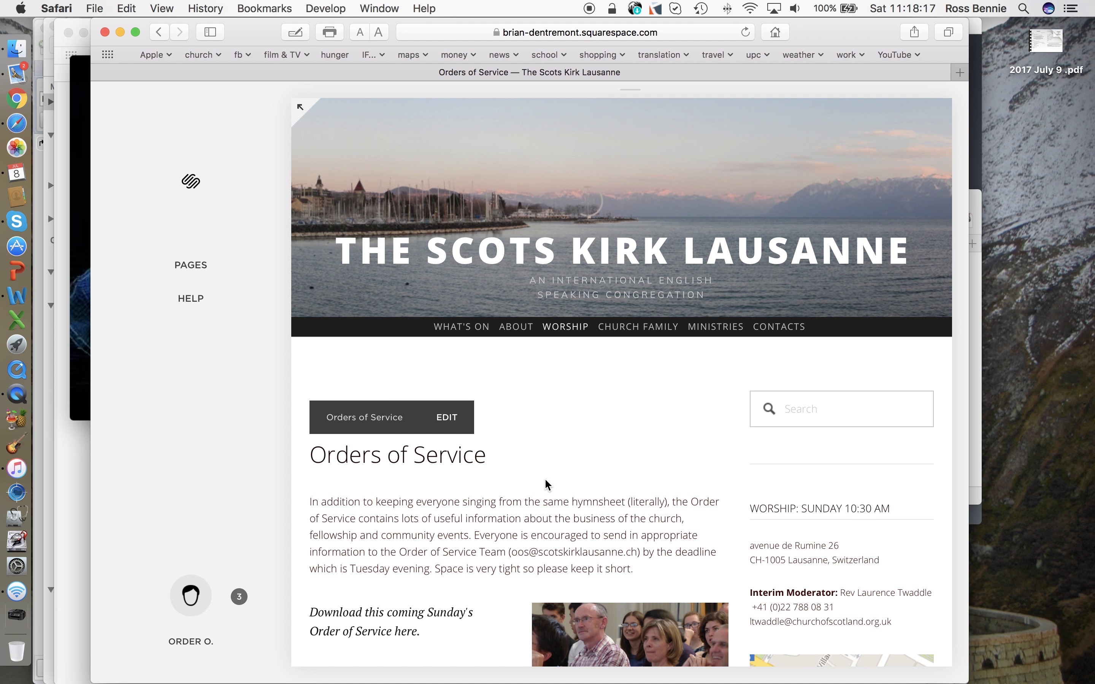
Step: Download the PDF linked from "Download this coming Sunday's Order of Service here." and return to the Orders of Service page
scroll(548, 480, down, 3)
scroll(547, 479, down, 5)
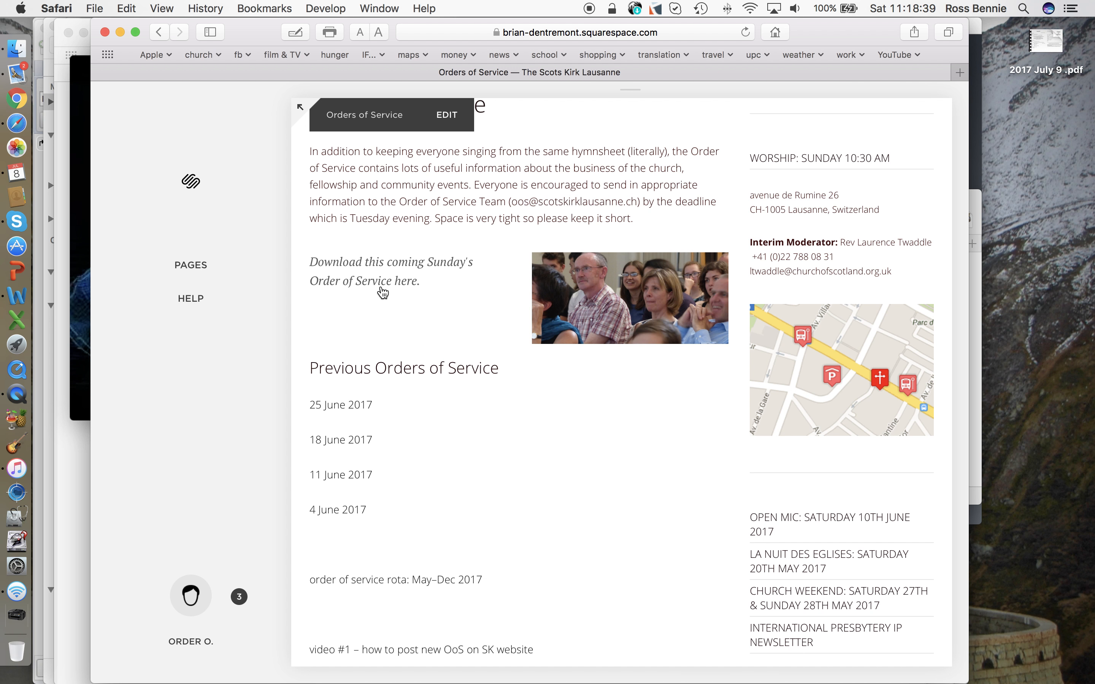
scroll(383, 292, up, 4)
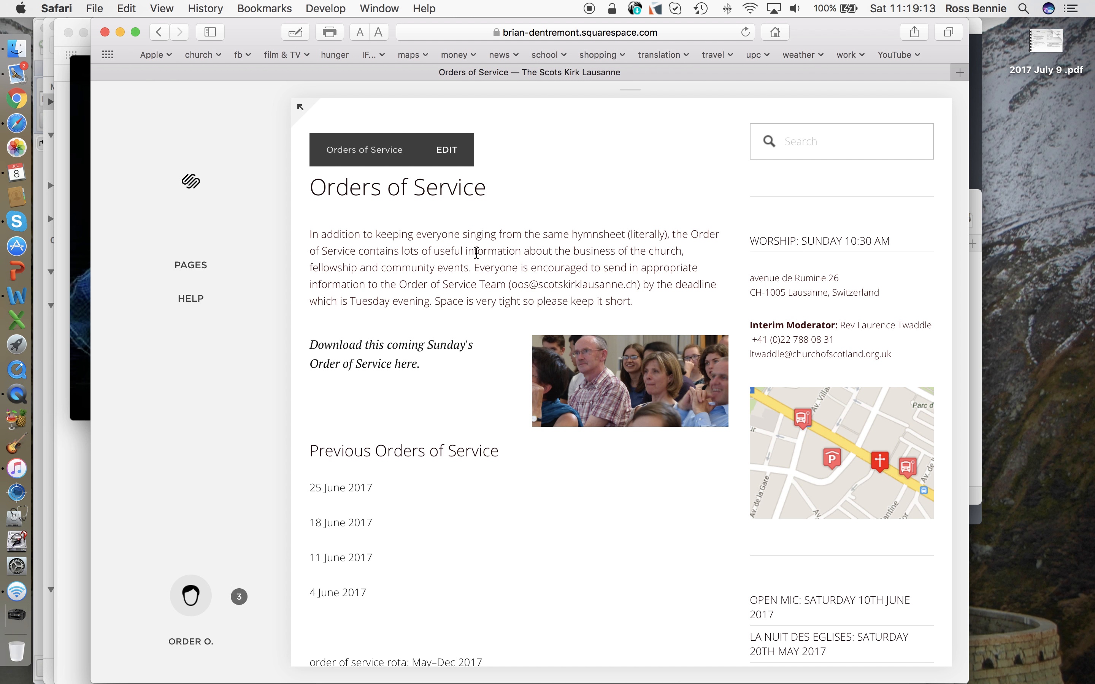
click(352, 348)
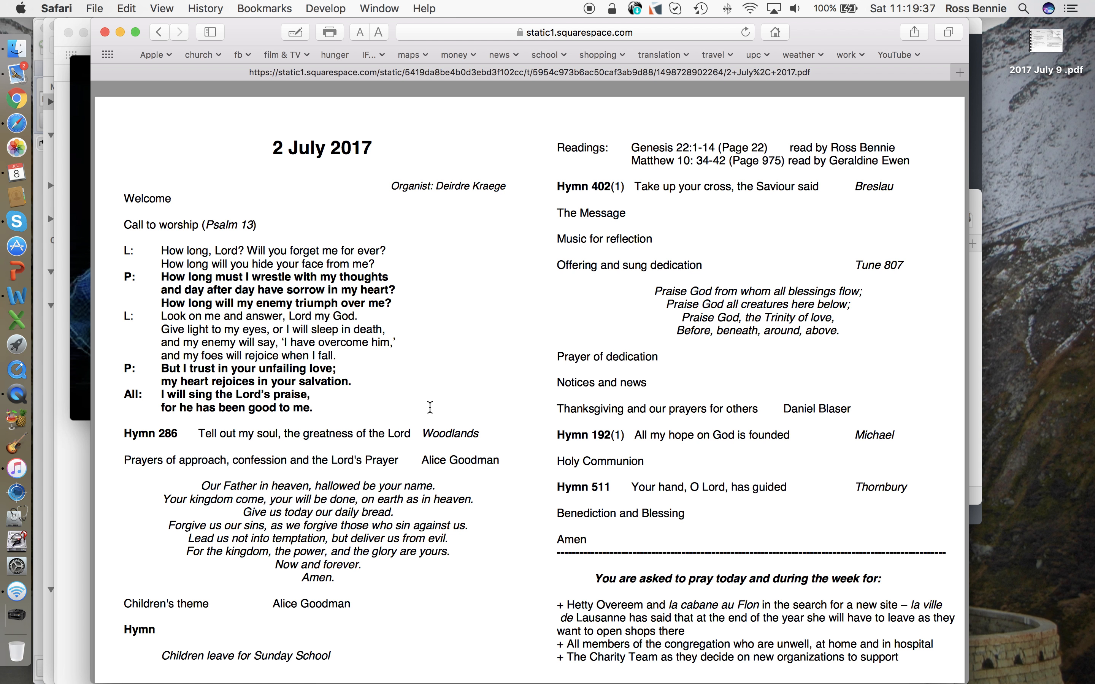
mouse_move(549, 648)
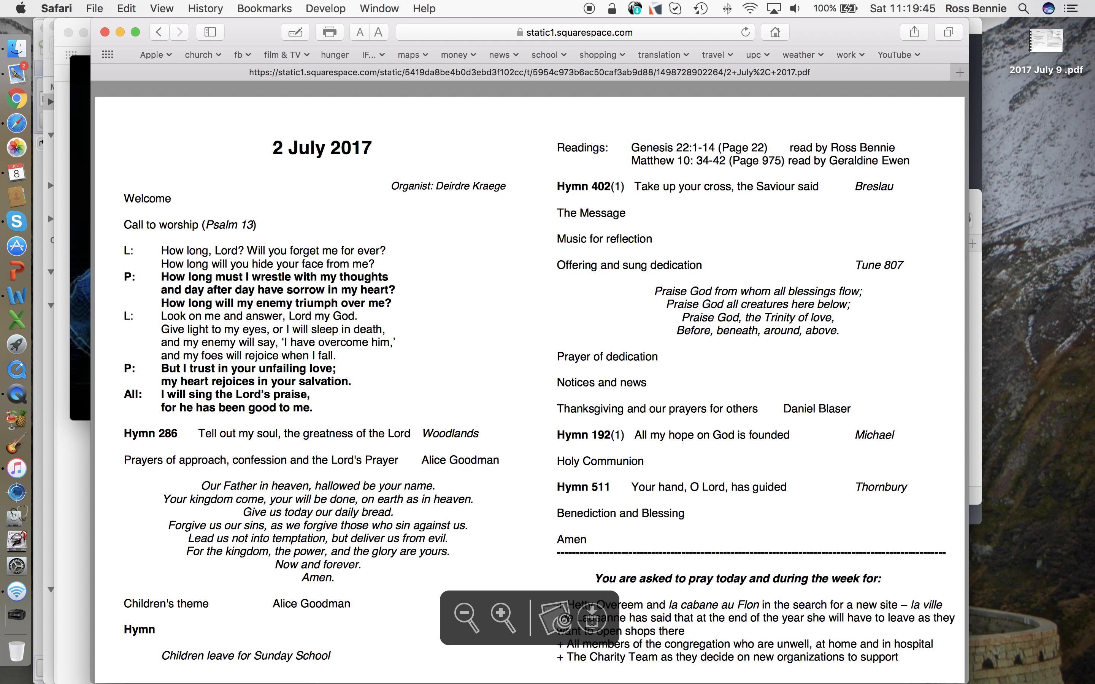
click(592, 619)
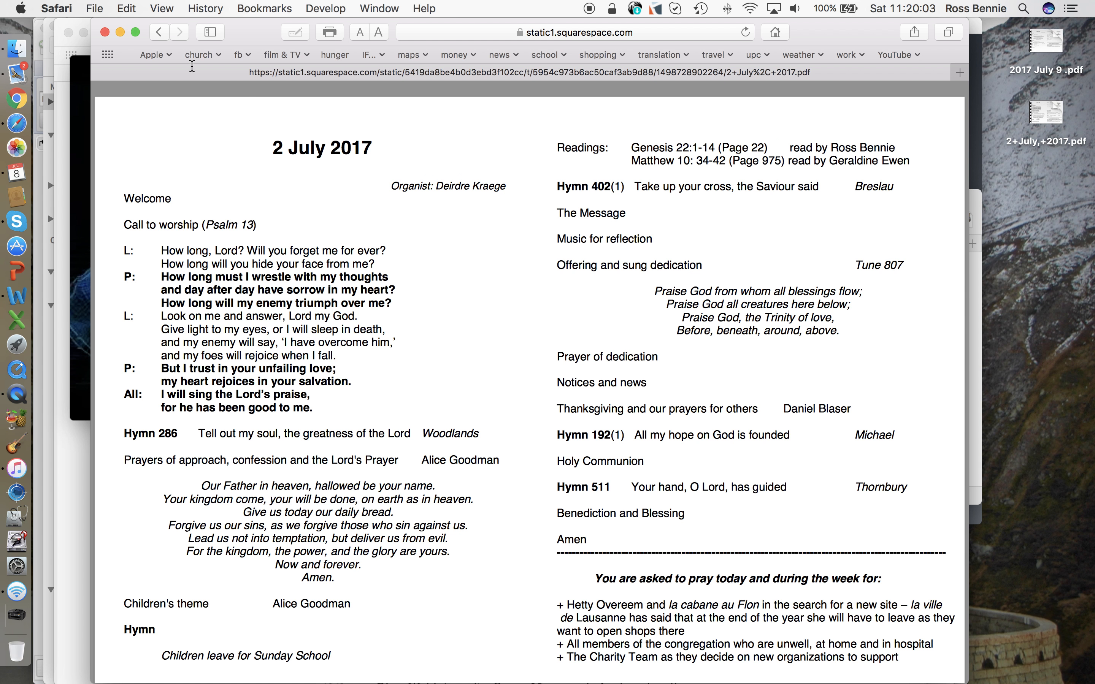
click(159, 32)
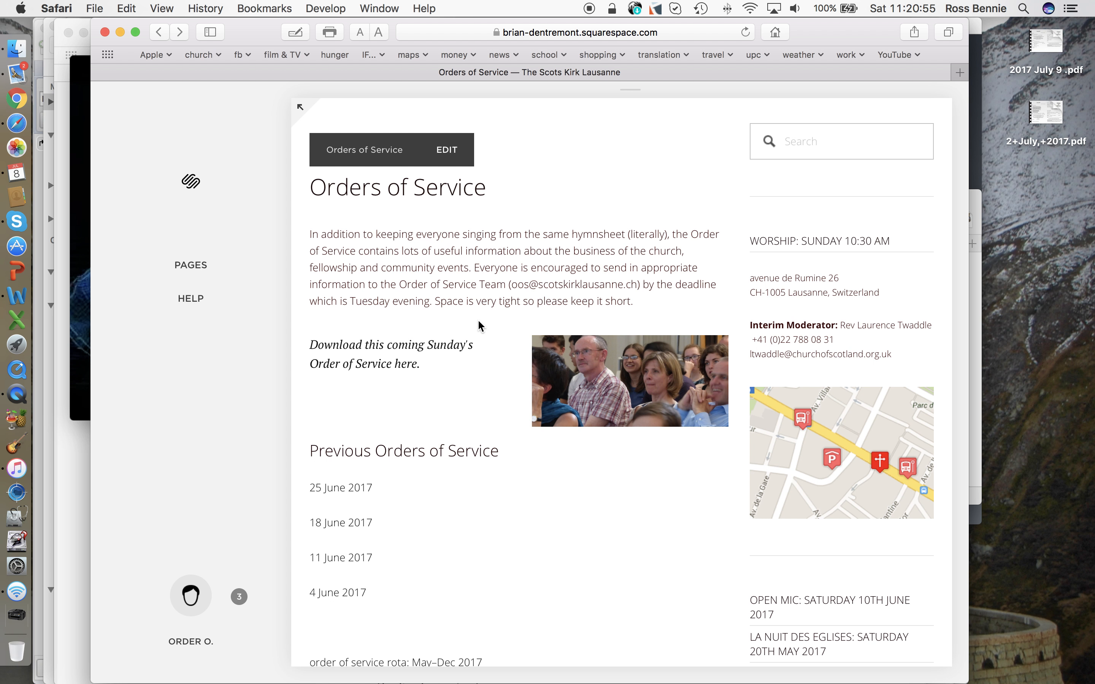
Step: Edit the Orders of Service content and remove the existing link from the "Download this coming Sunday's Order of Service here." text
scroll(482, 241, up, 4)
scroll(483, 240, up, 1)
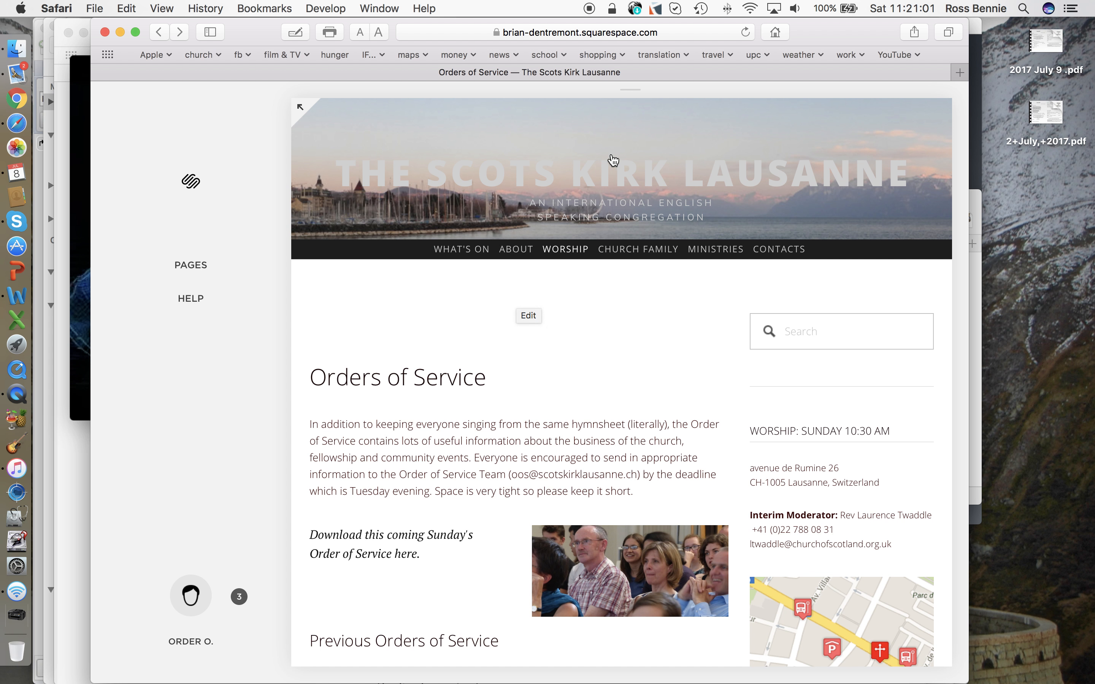
scroll(572, 335, down, 6)
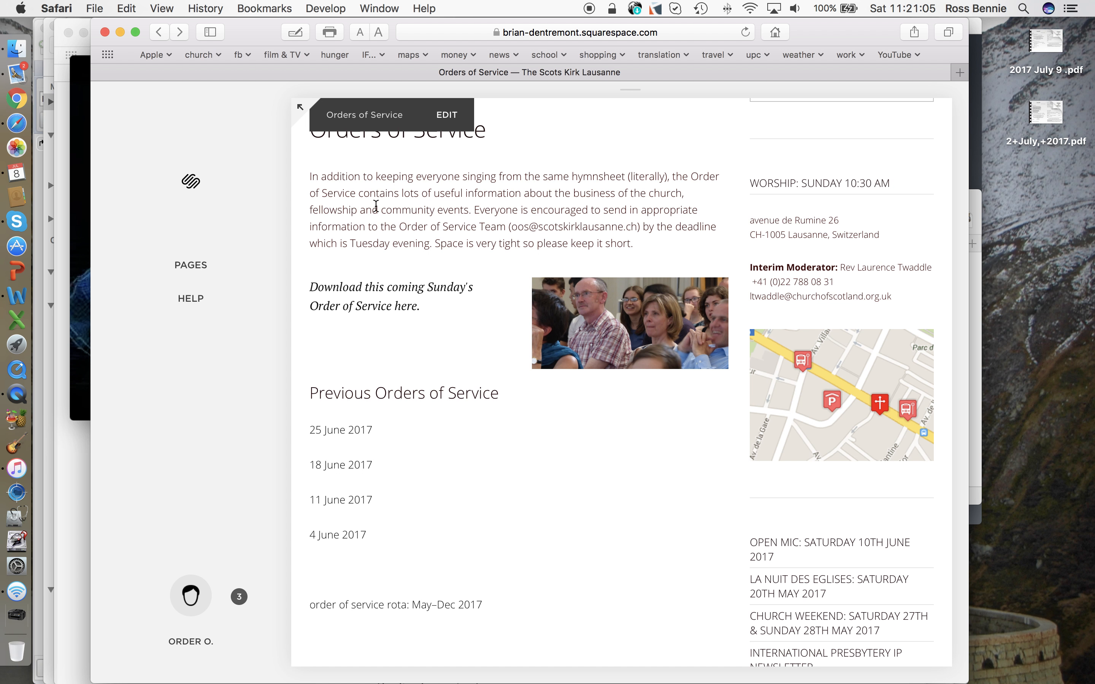
scroll(378, 204, up, 3)
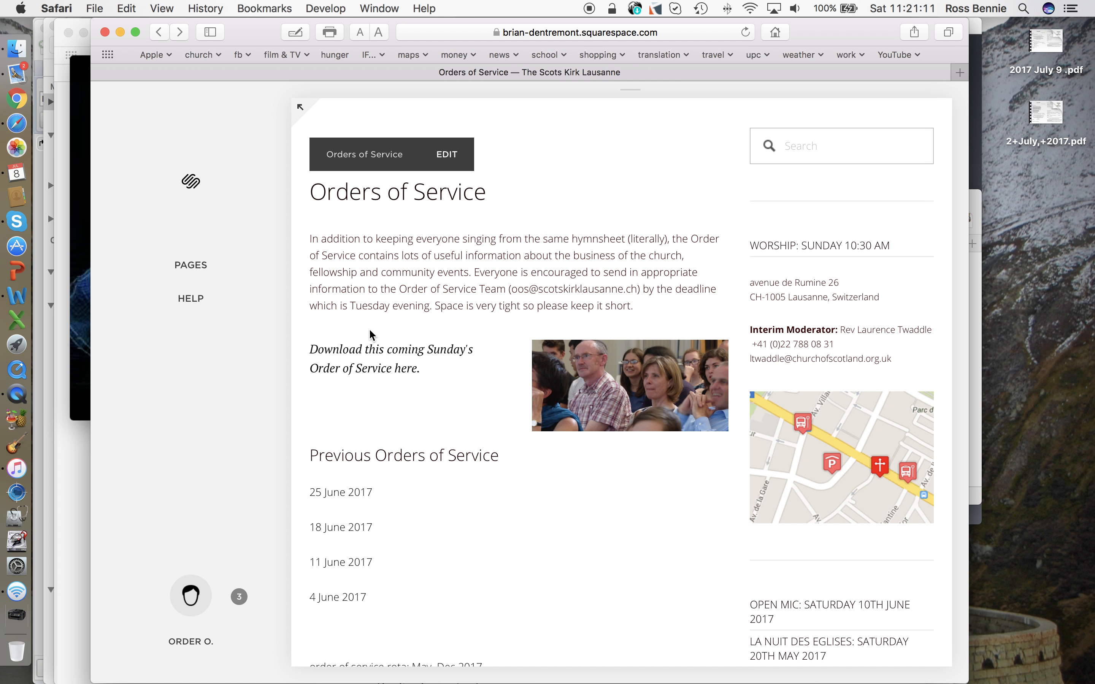
click(451, 155)
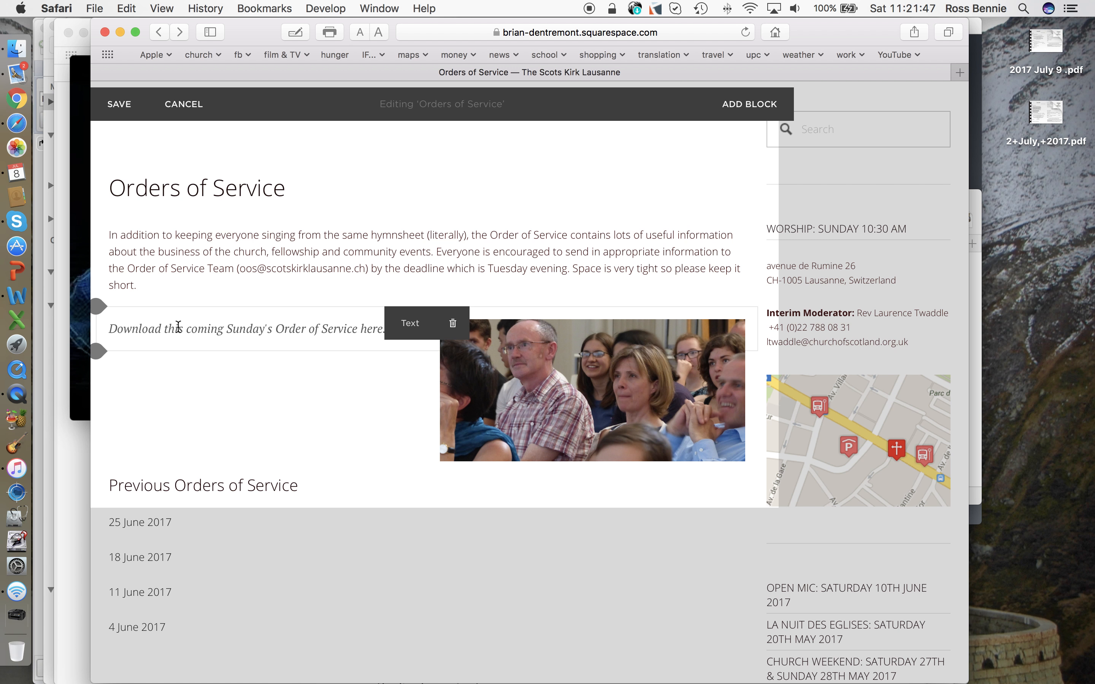
drag(98, 318, 101, 322)
drag(109, 329, 401, 328)
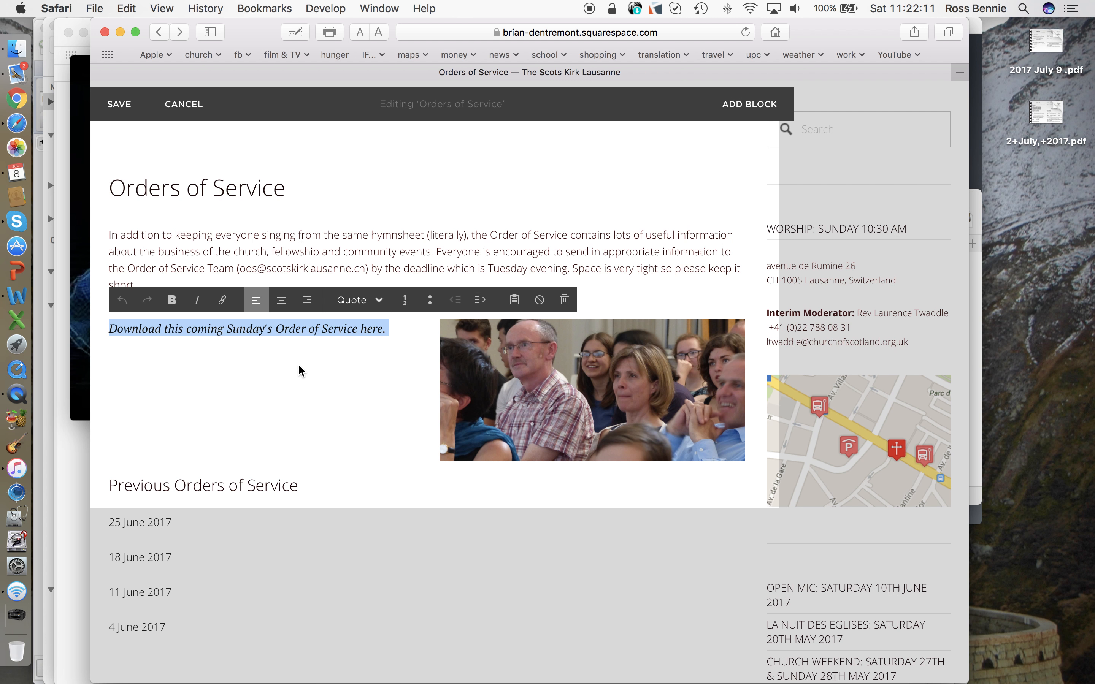
click(223, 301)
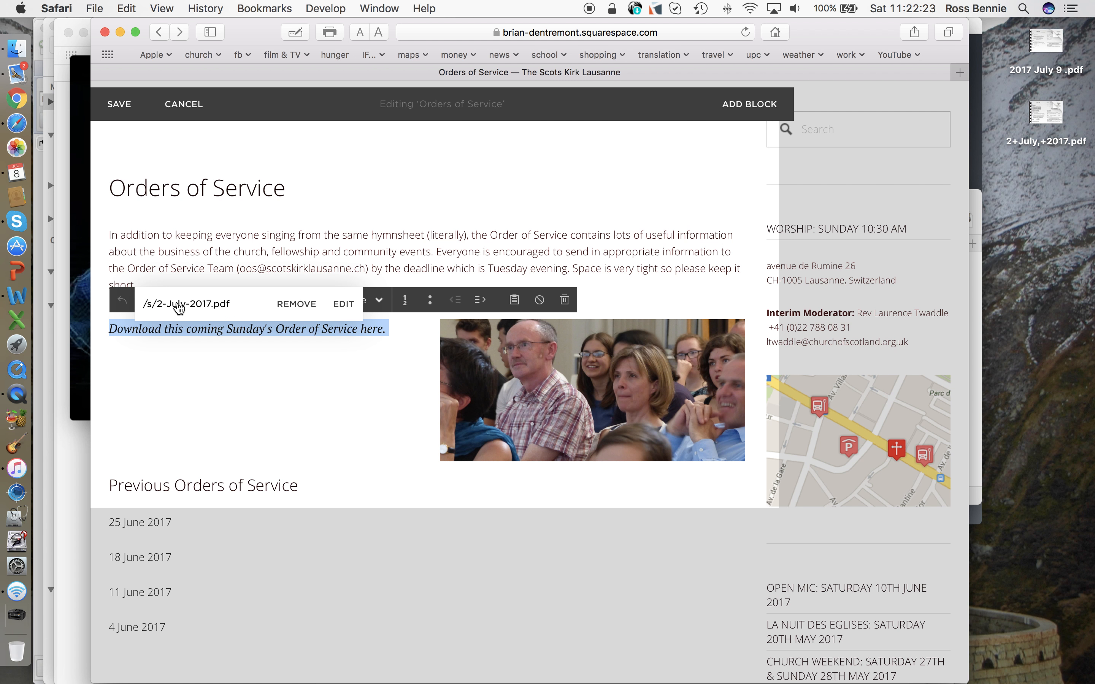
click(298, 304)
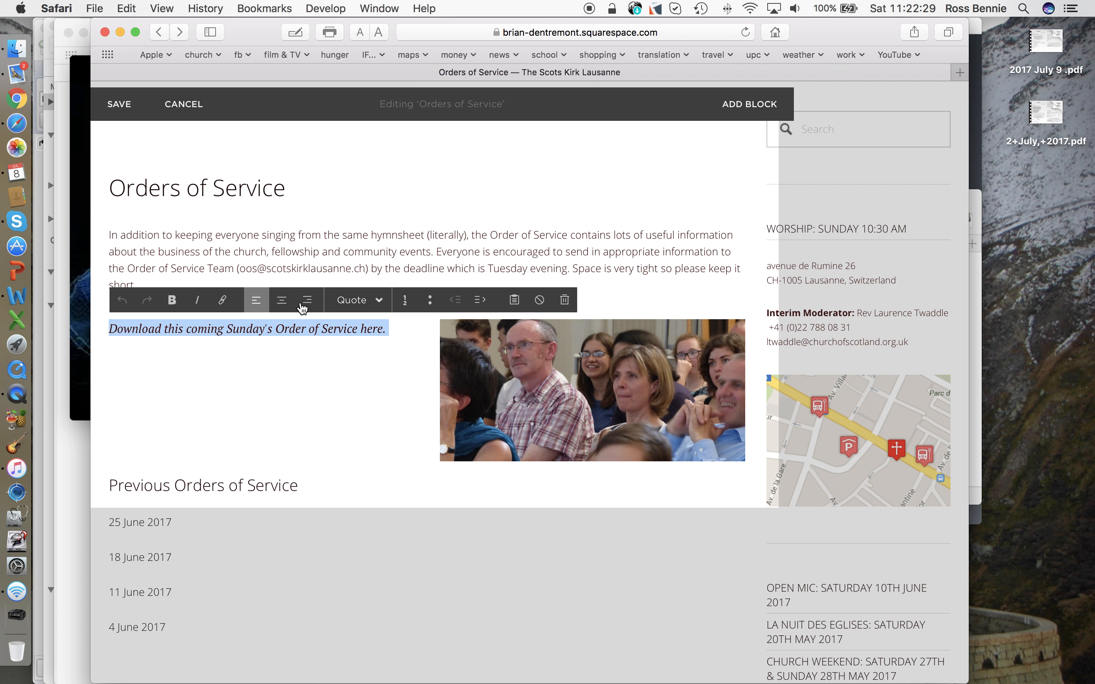
Step: Link the selected download text to a new upload of "2017 July 9 .pdf" from the desktop, save, and test the link
click(221, 302)
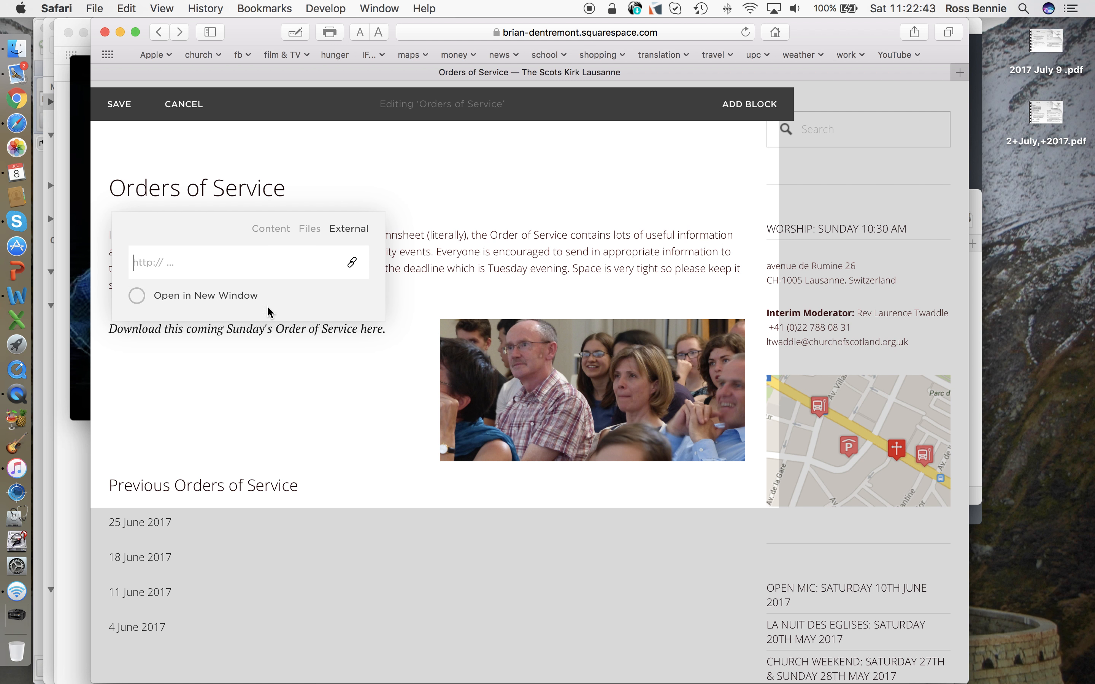
click(309, 229)
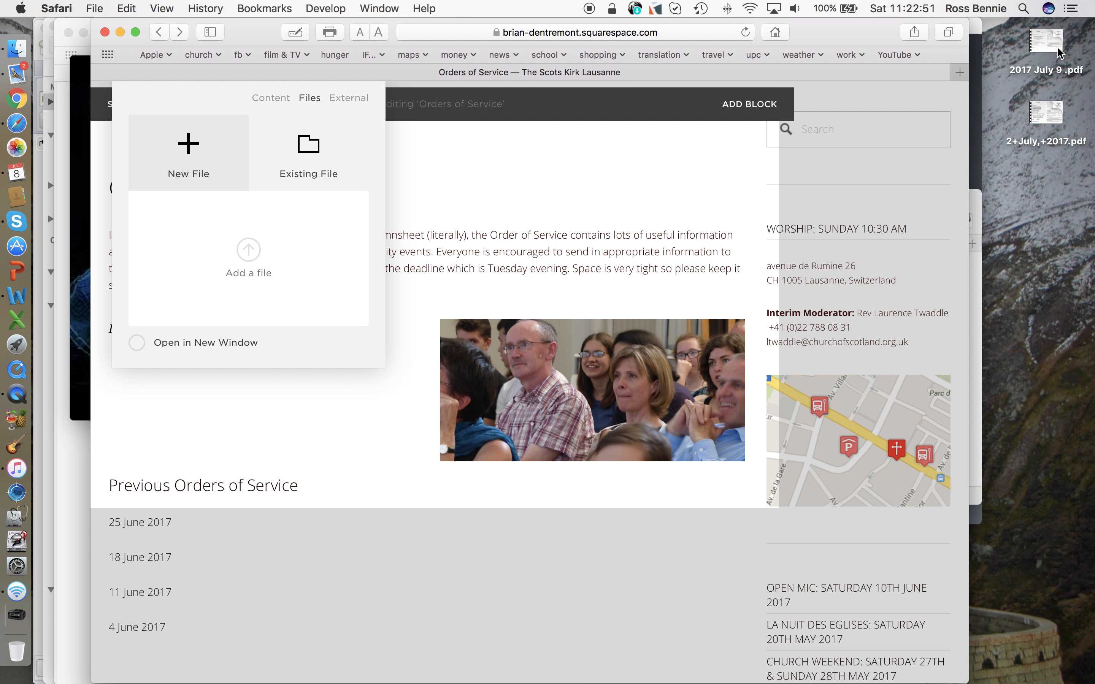
drag(1053, 47, 249, 255)
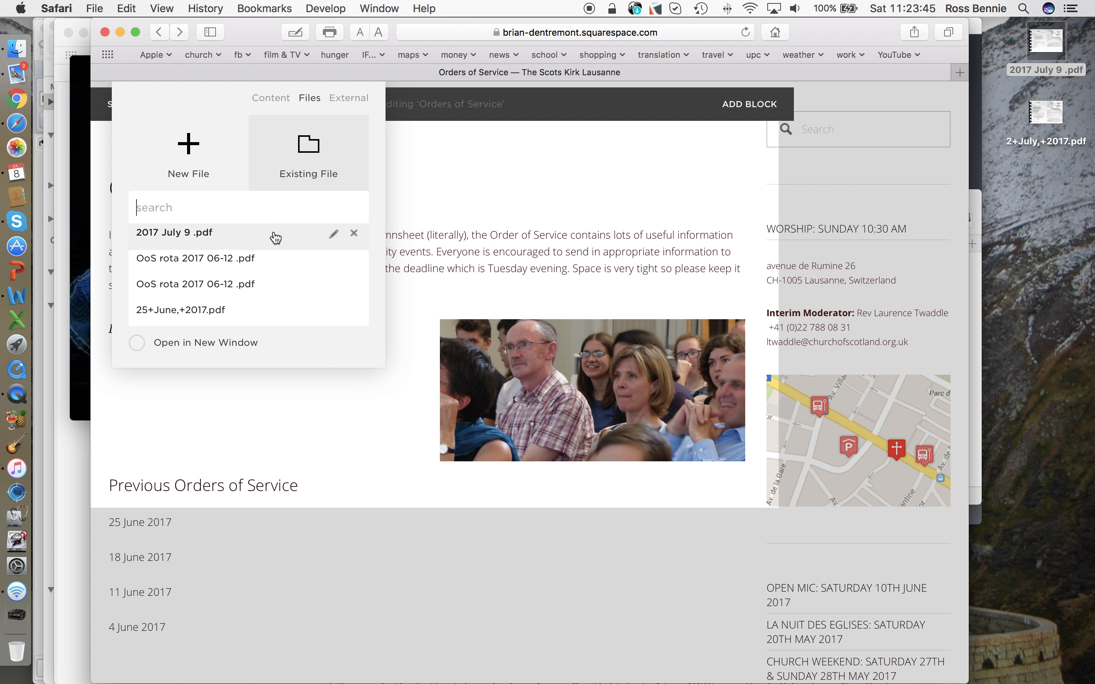
click(311, 415)
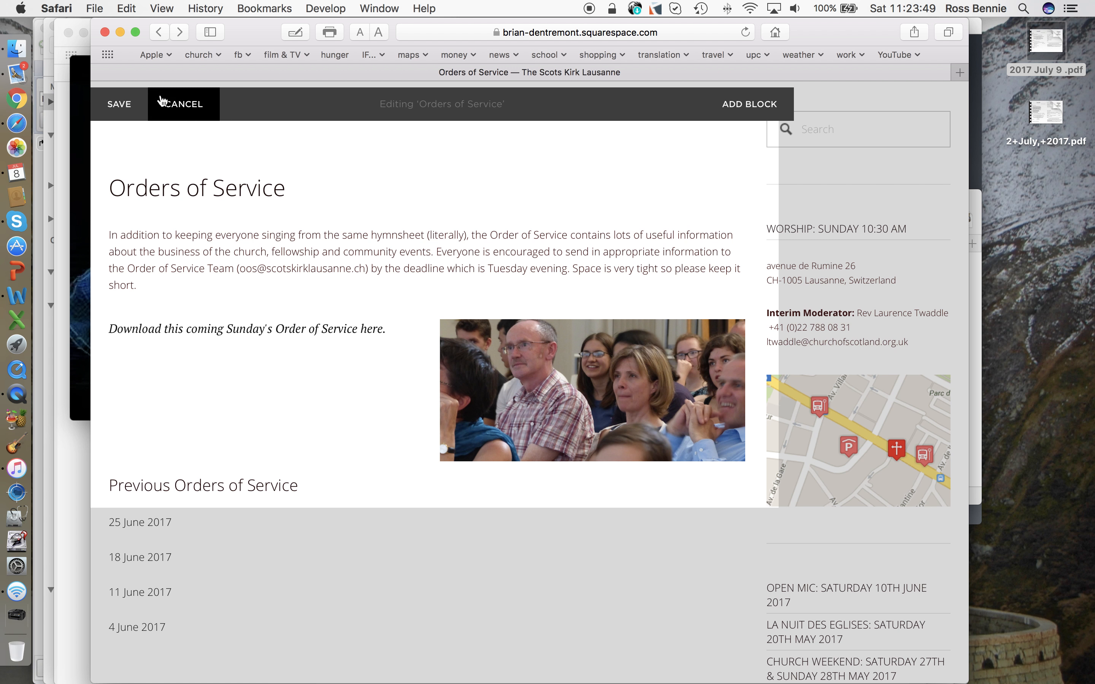
click(120, 105)
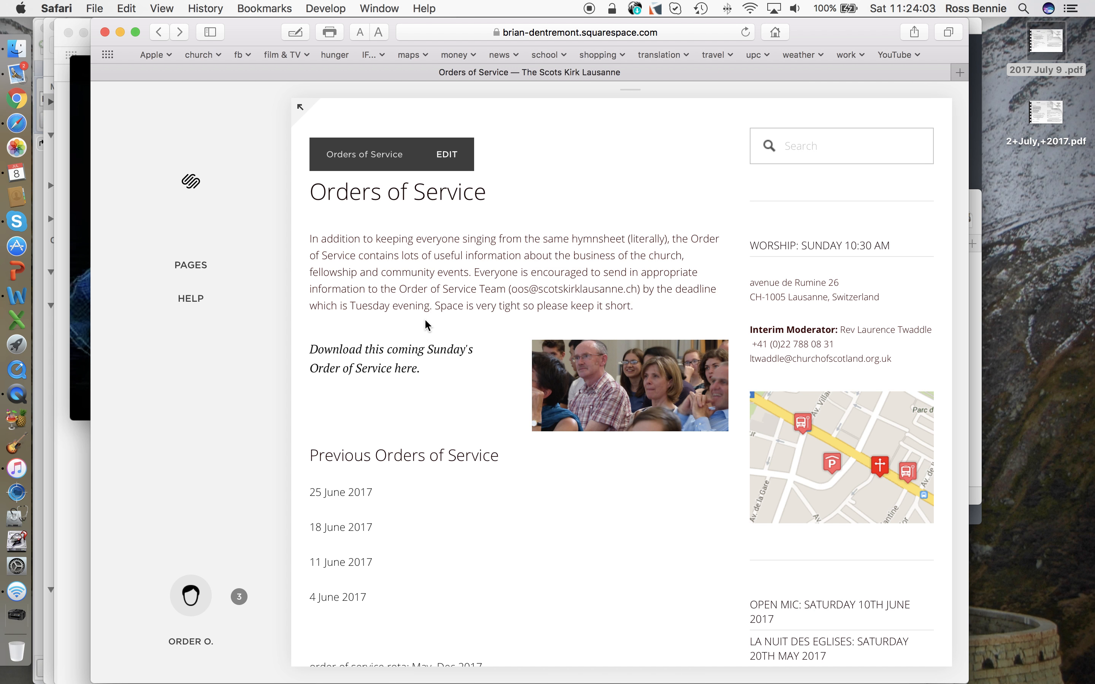
click(364, 354)
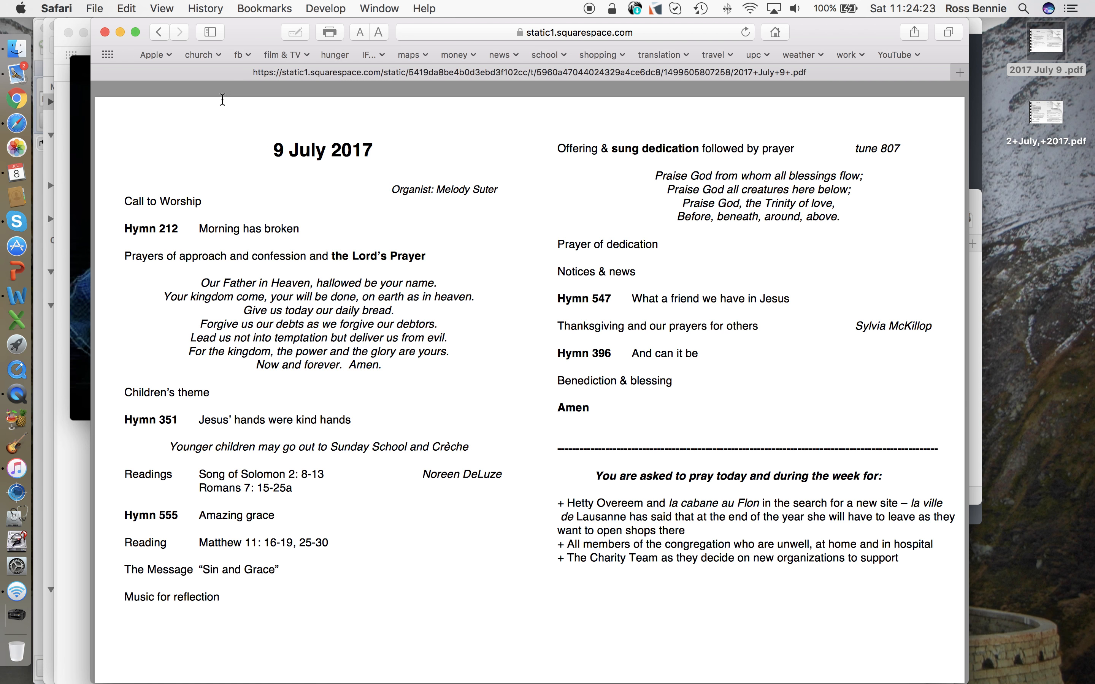
click(161, 32)
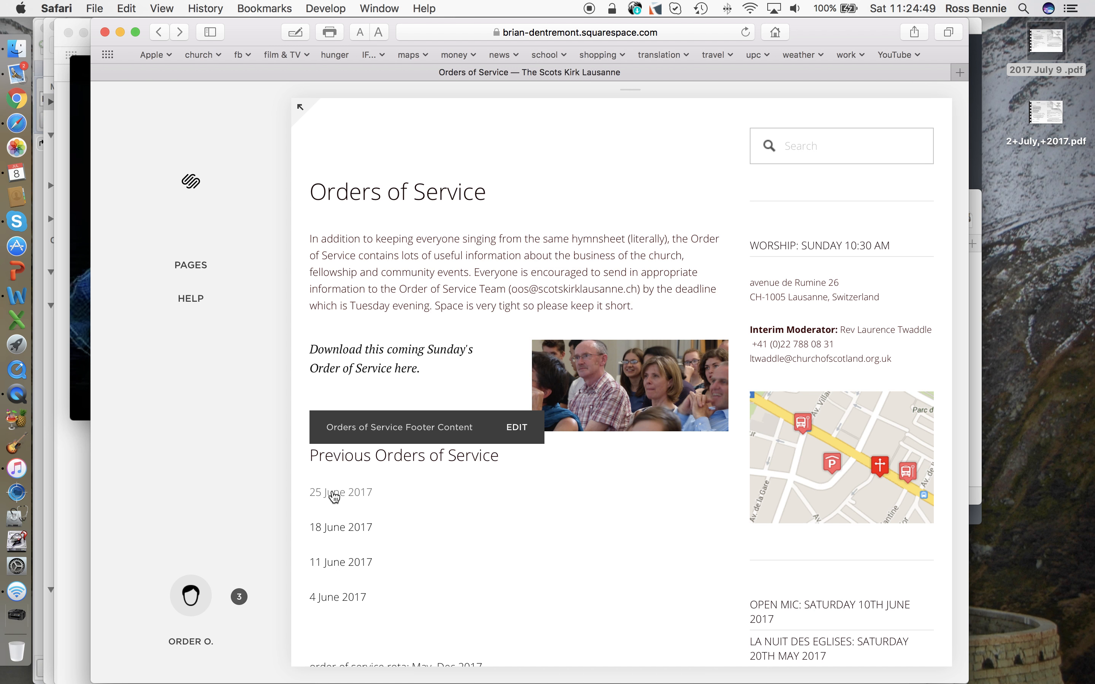
Step: Edit the footer content and add the line "2 July 2017" above "25 June 2017" under Previous Orders of Service
scroll(334, 496, down, 2)
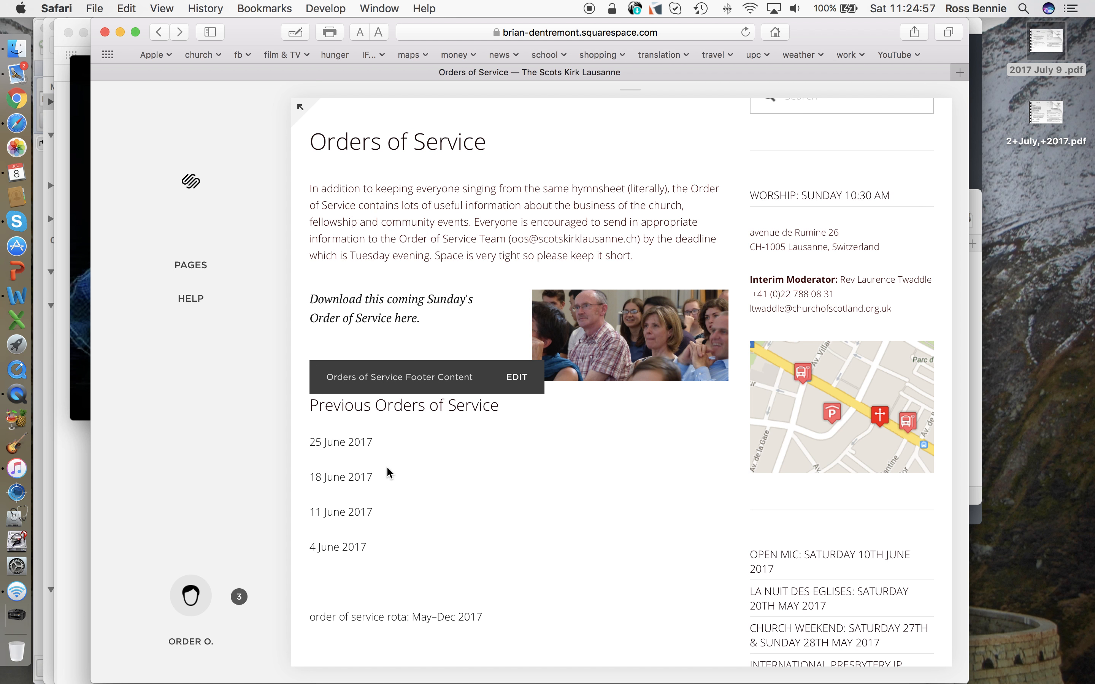
click(519, 382)
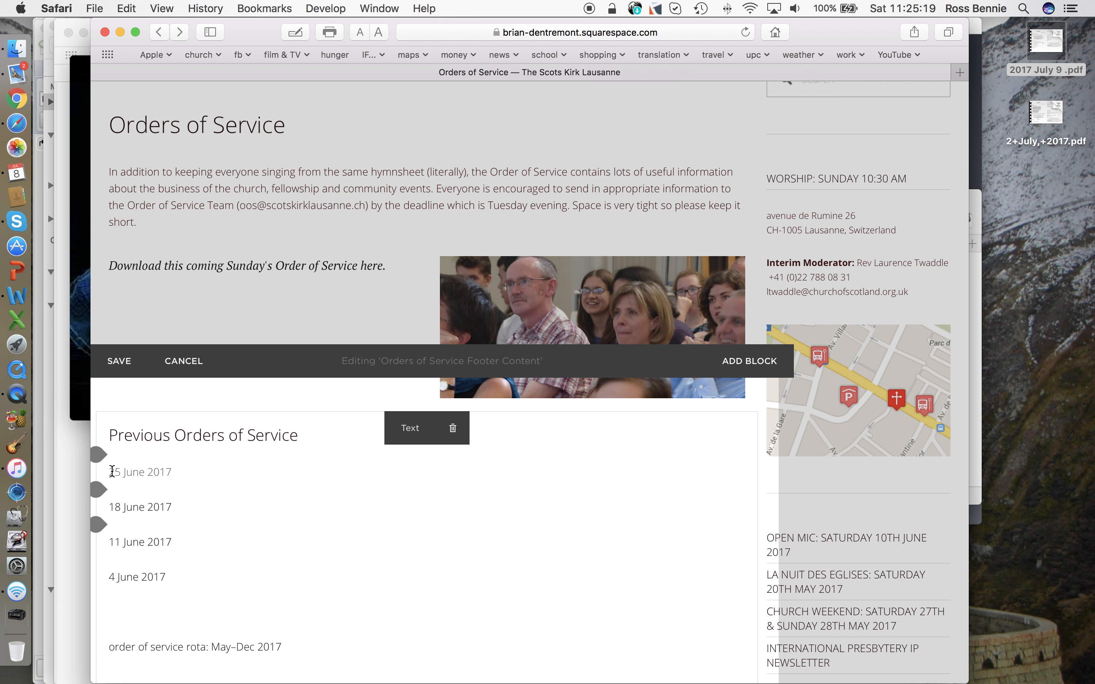
drag(112, 471, 195, 471)
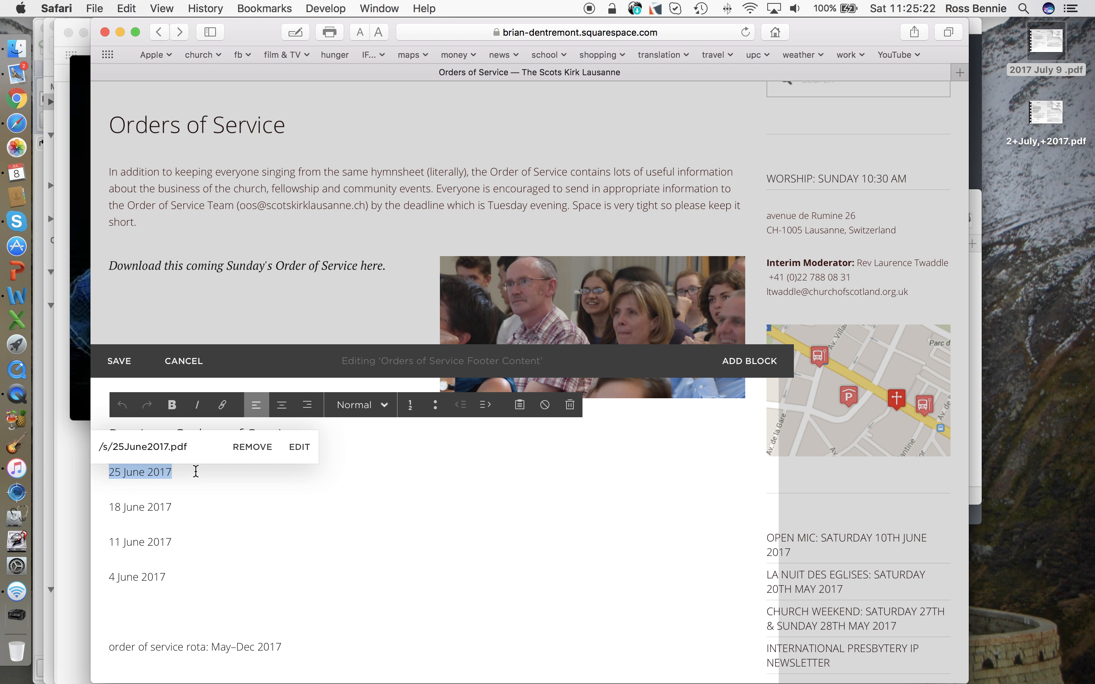
click(174, 472)
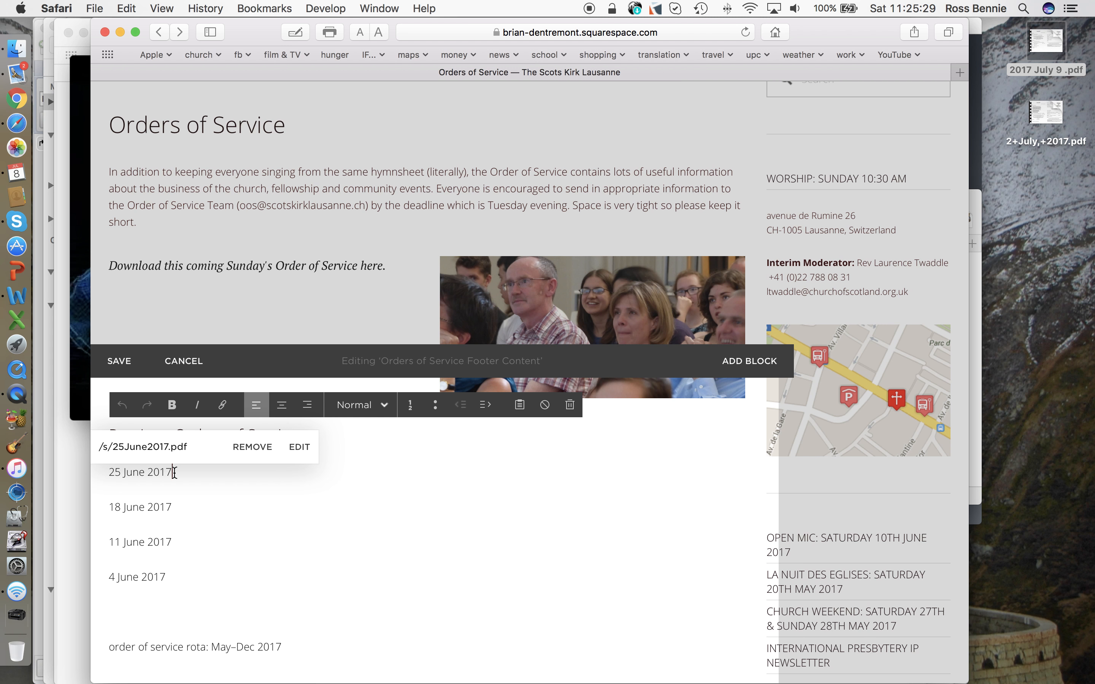
key(Left)
key(Left)
key(Left)
key(Left)
key(Left)
key(Left)
key(Left)
key(Left)
key(Left)
key(Left)
key(Left)
key(Left)
key(Return)
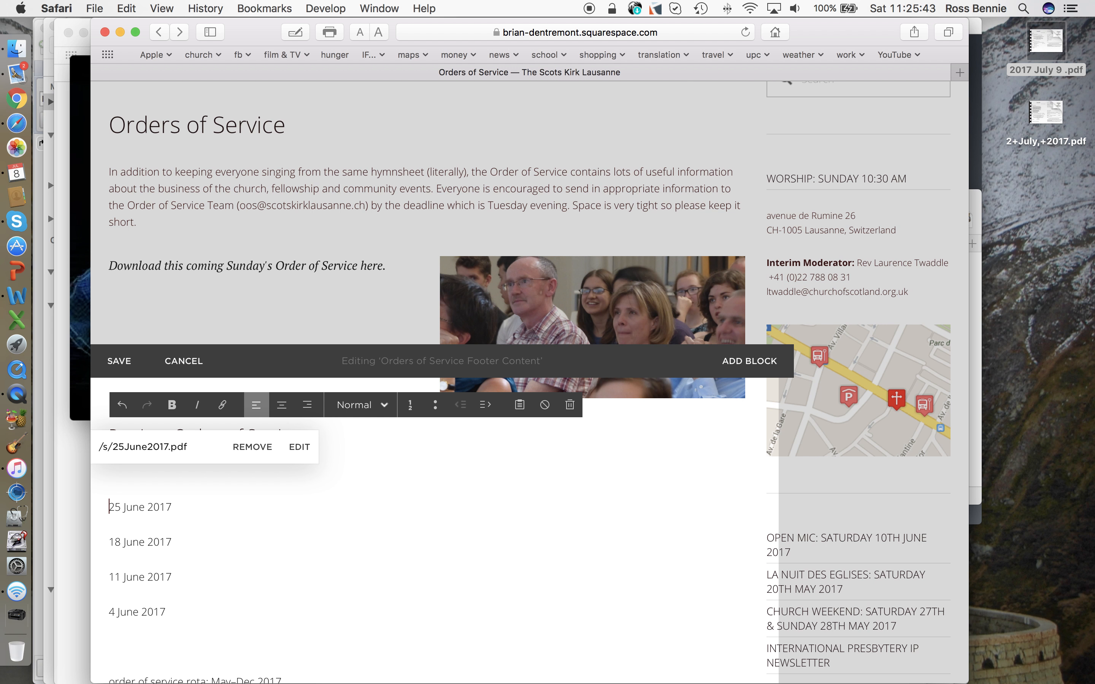
key(Up)
text(2 July 2017)
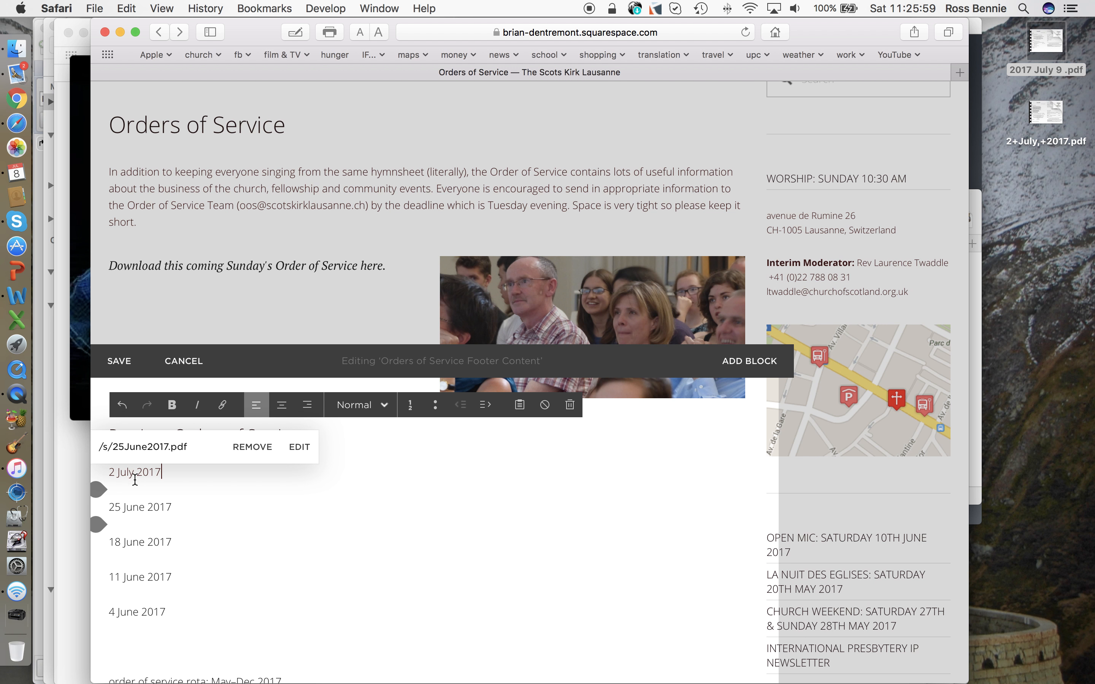
Step: Link the "2 July 2017" line to a new upload of "2+July,+2017.pdf" from the desktop, save, and test the link
drag(109, 473, 164, 471)
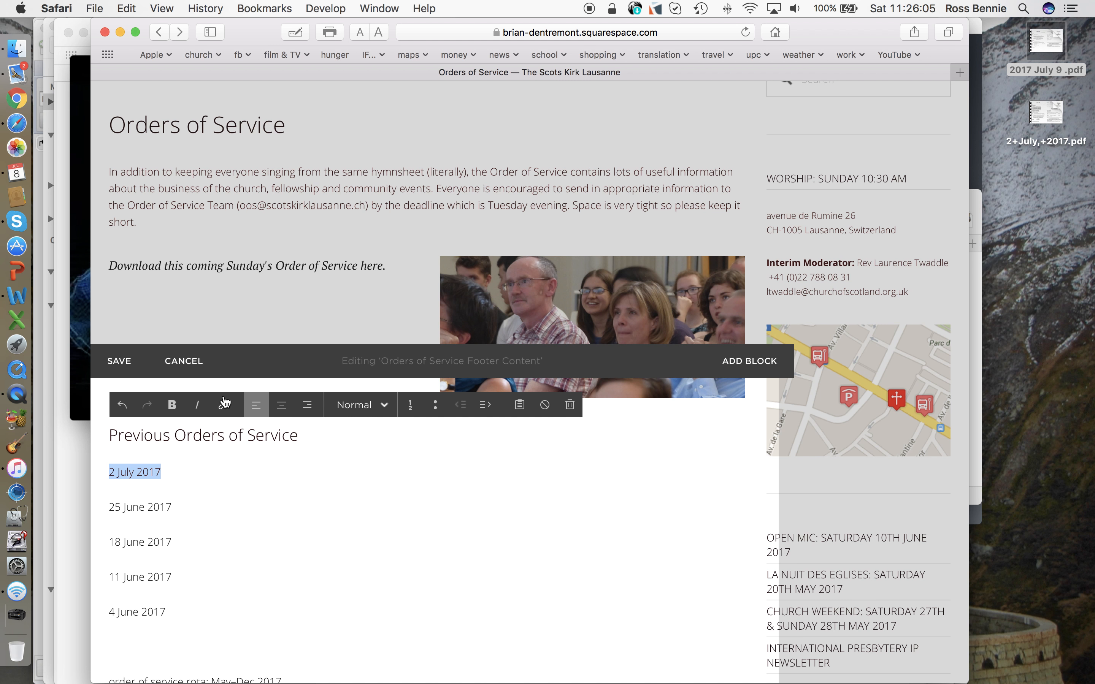
click(223, 408)
click(223, 408)
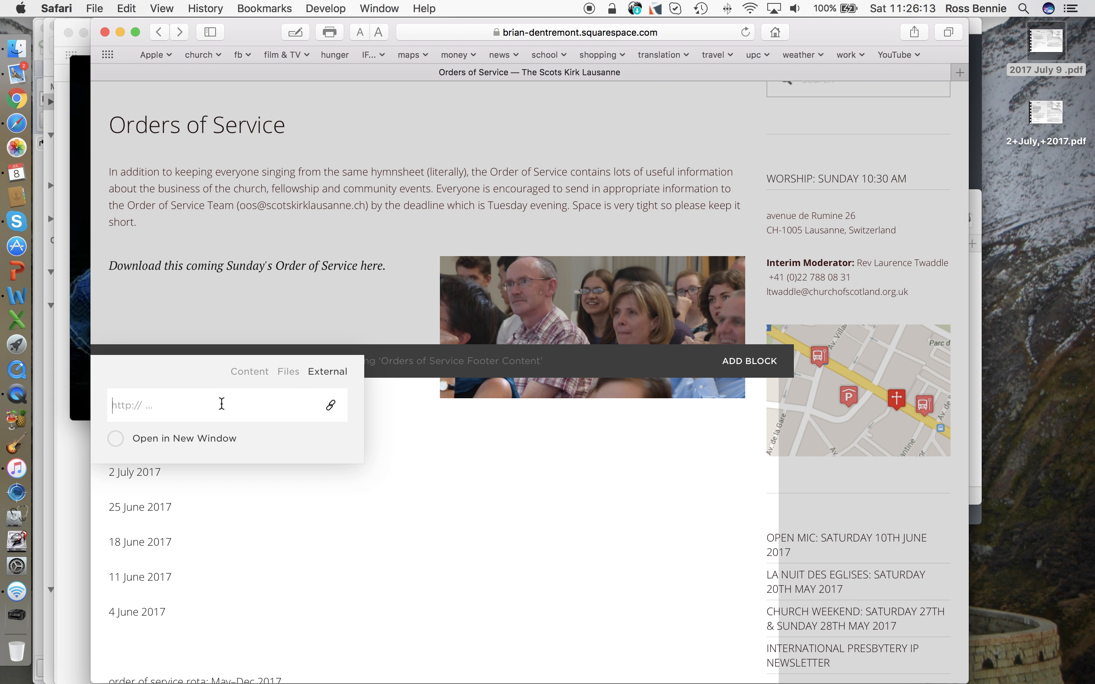
click(288, 372)
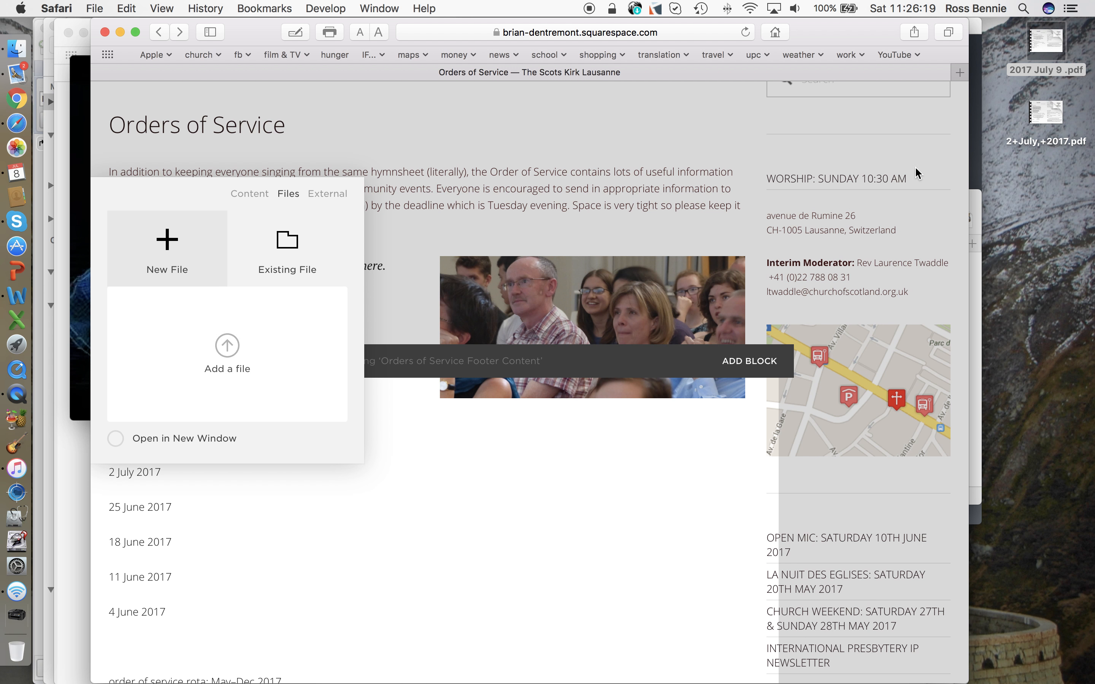
click(1055, 109)
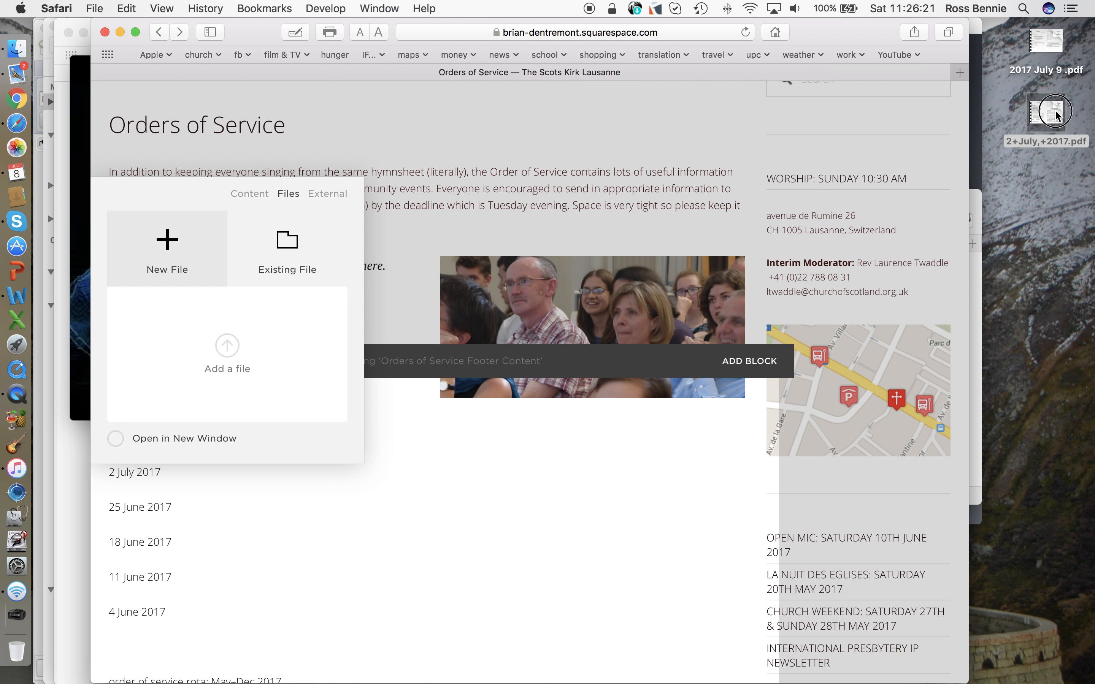
drag(1055, 114, 240, 354)
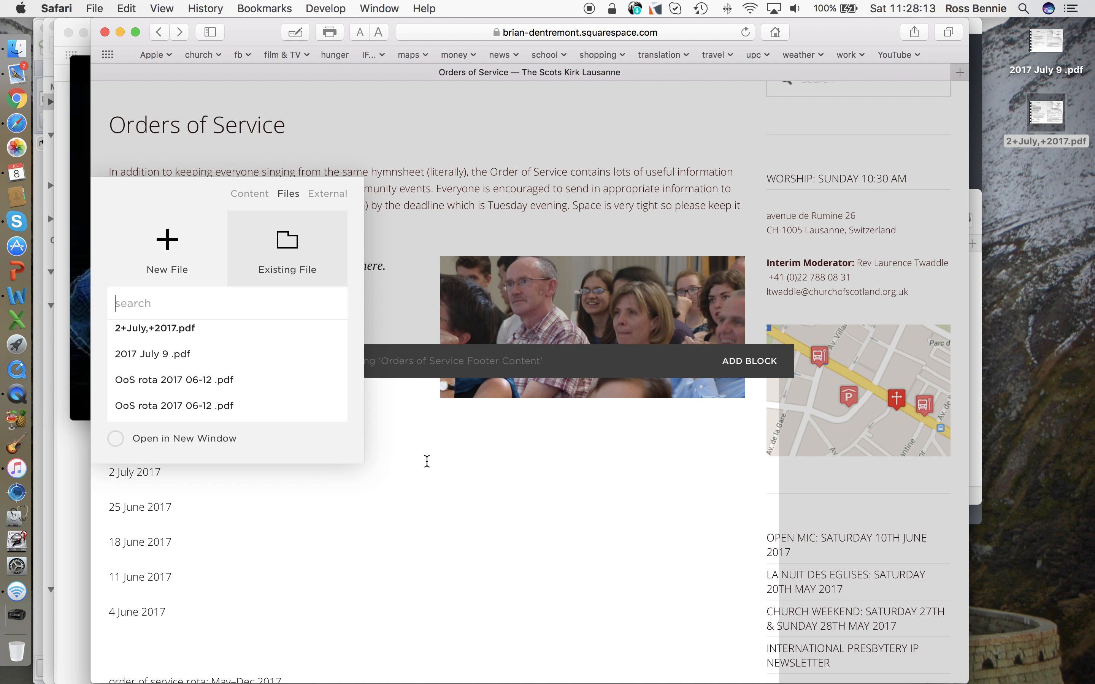
click(389, 444)
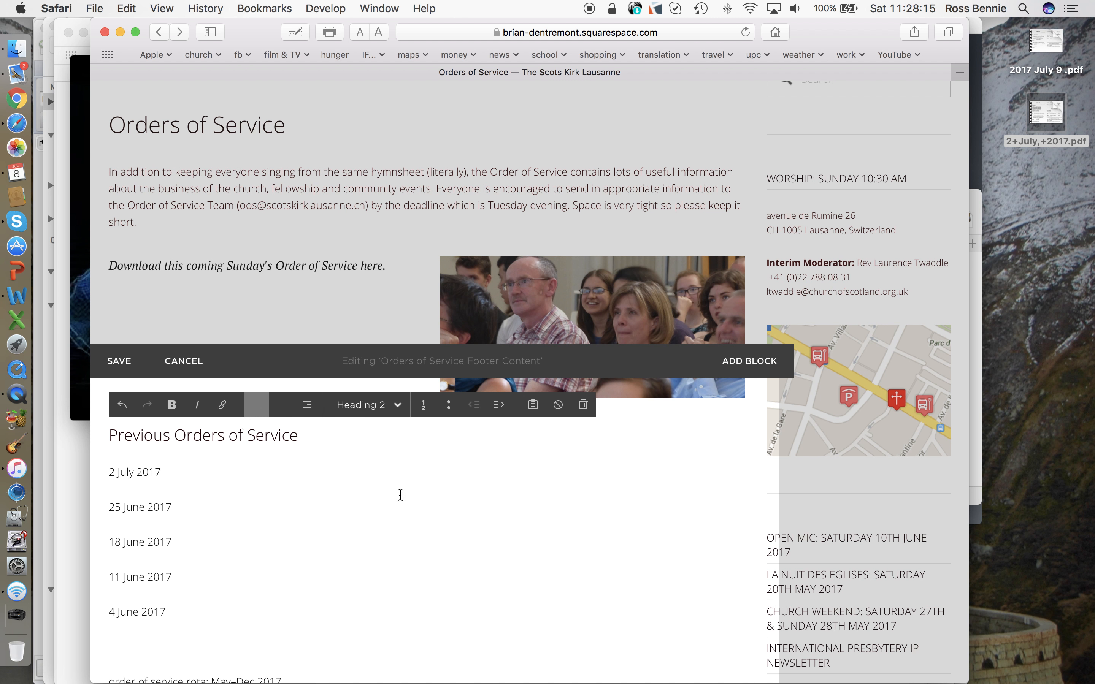
click(122, 362)
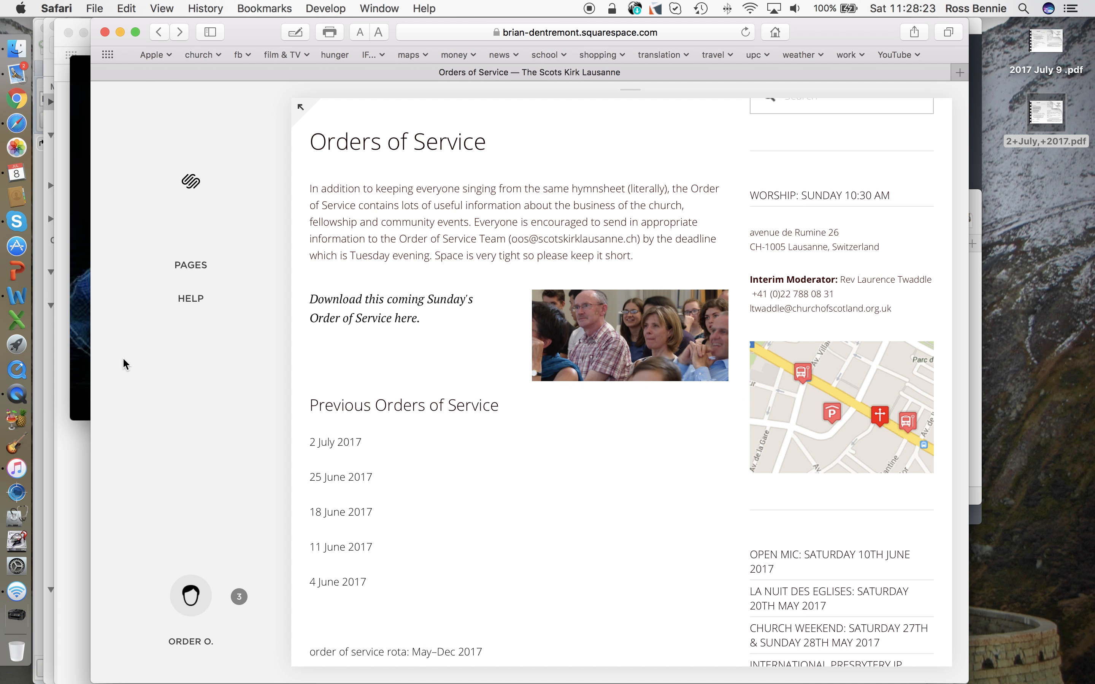
click(333, 442)
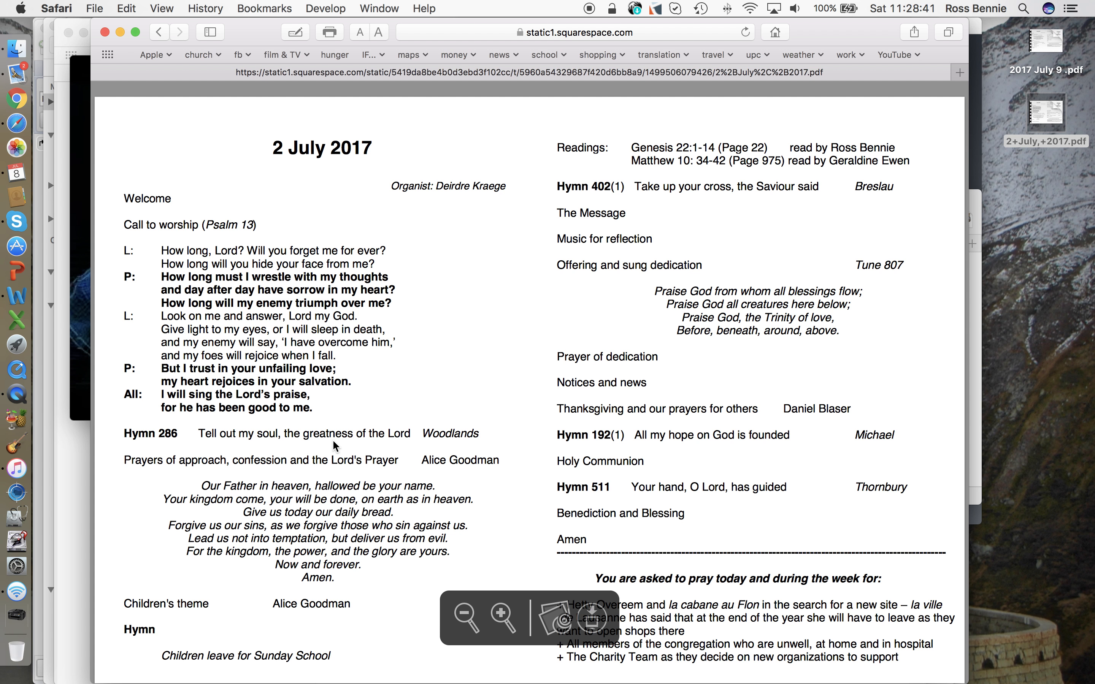
click(159, 32)
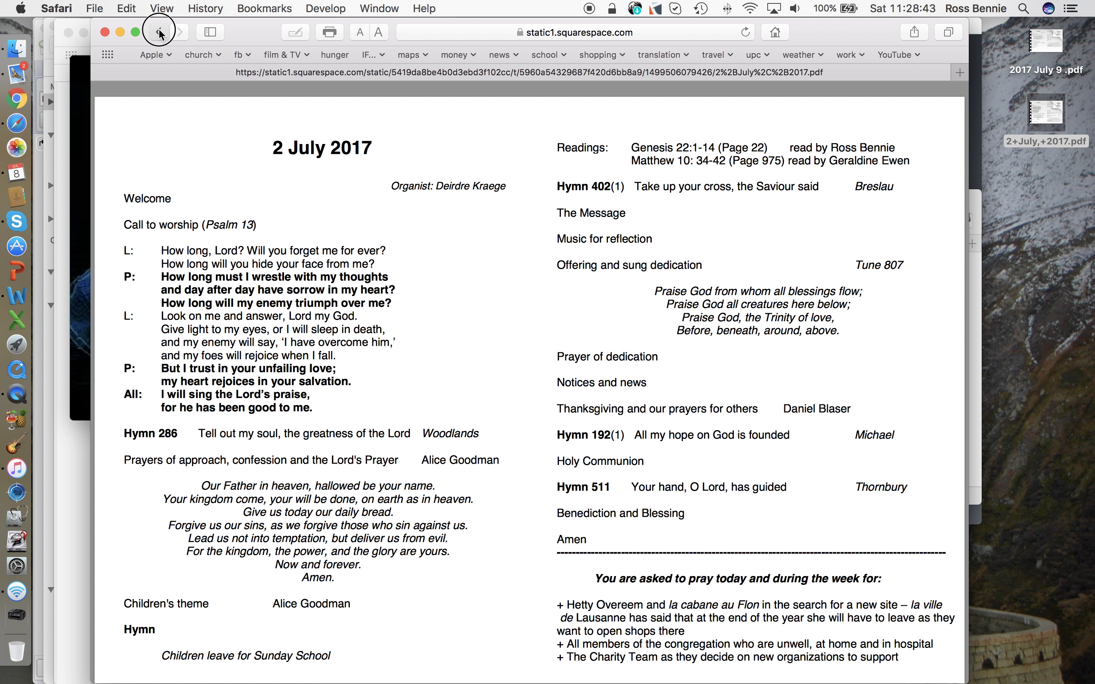